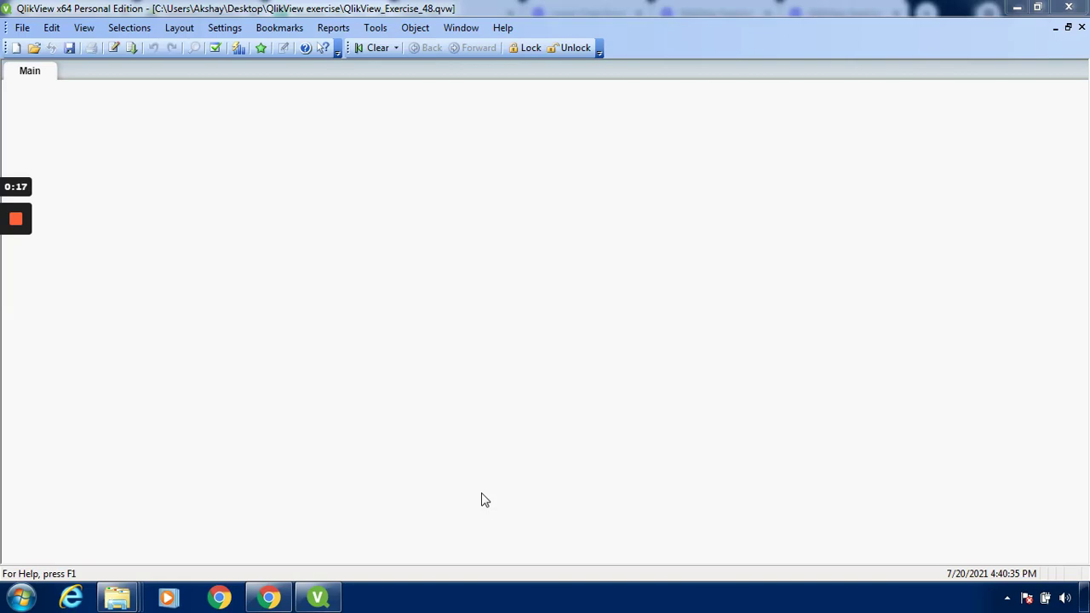
Step: Put the Office City Sales LOAD statement on its own line after the LongDayNames setting in the load script and reload the data
left_click(21, 27)
mouse_move(51, 28)
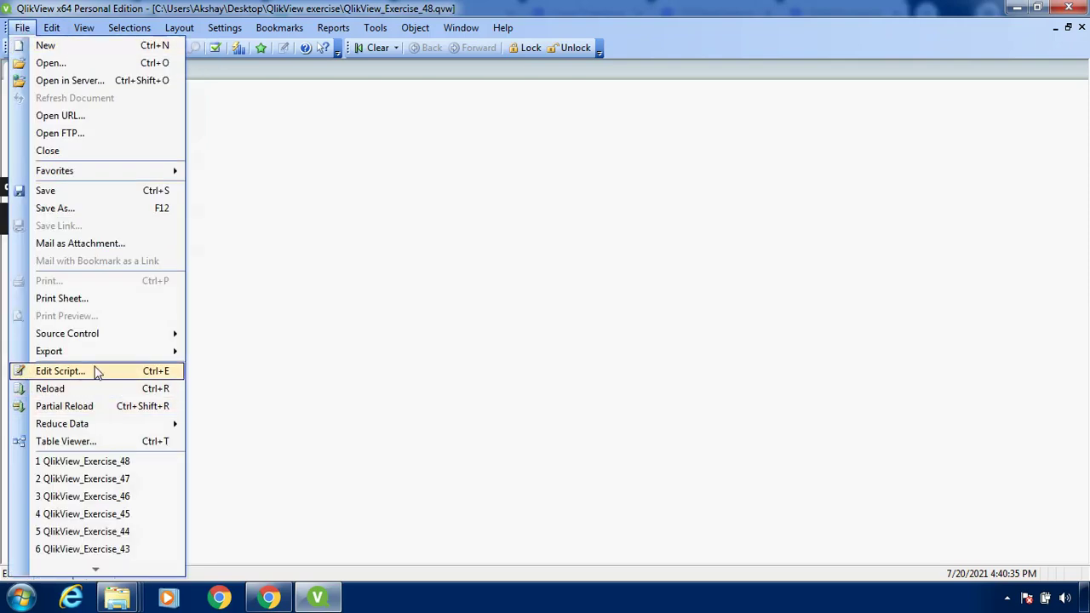
left_click(93, 372)
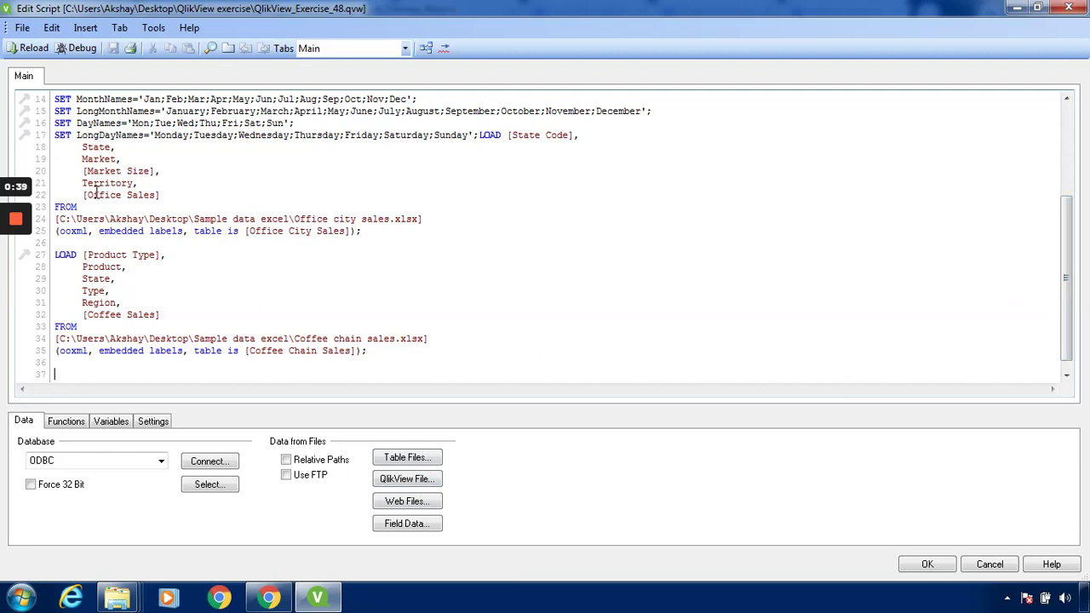
left_click(479, 136)
key("Return")
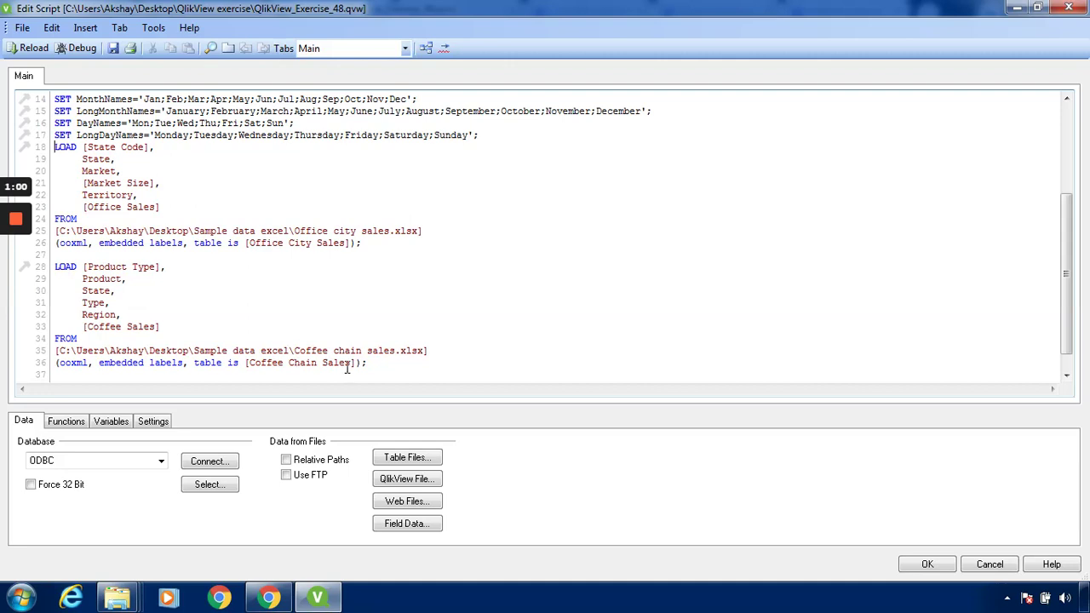
left_click(930, 565)
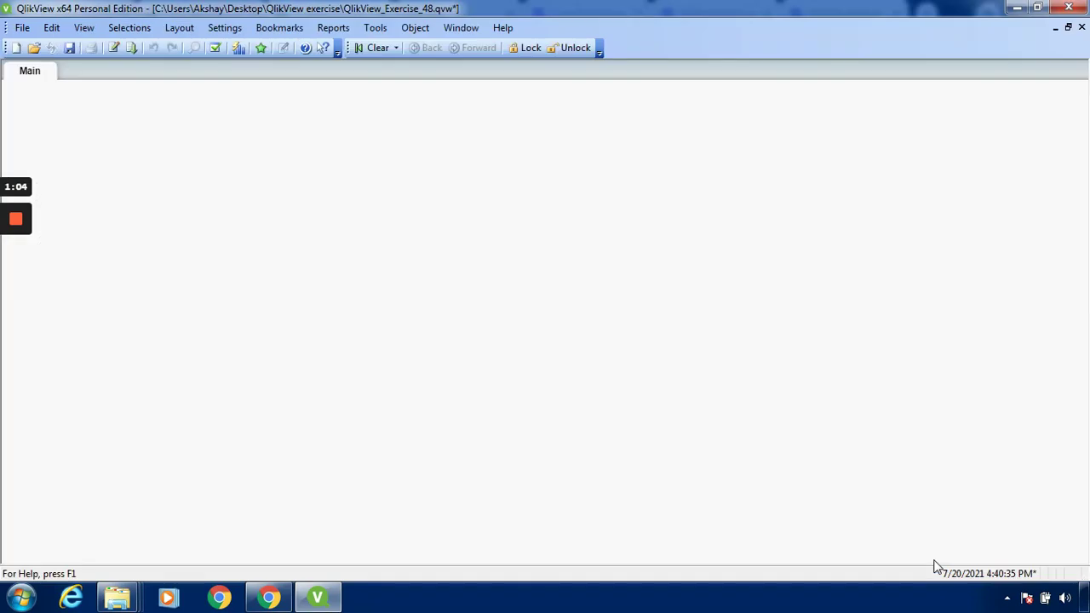
left_click(131, 46)
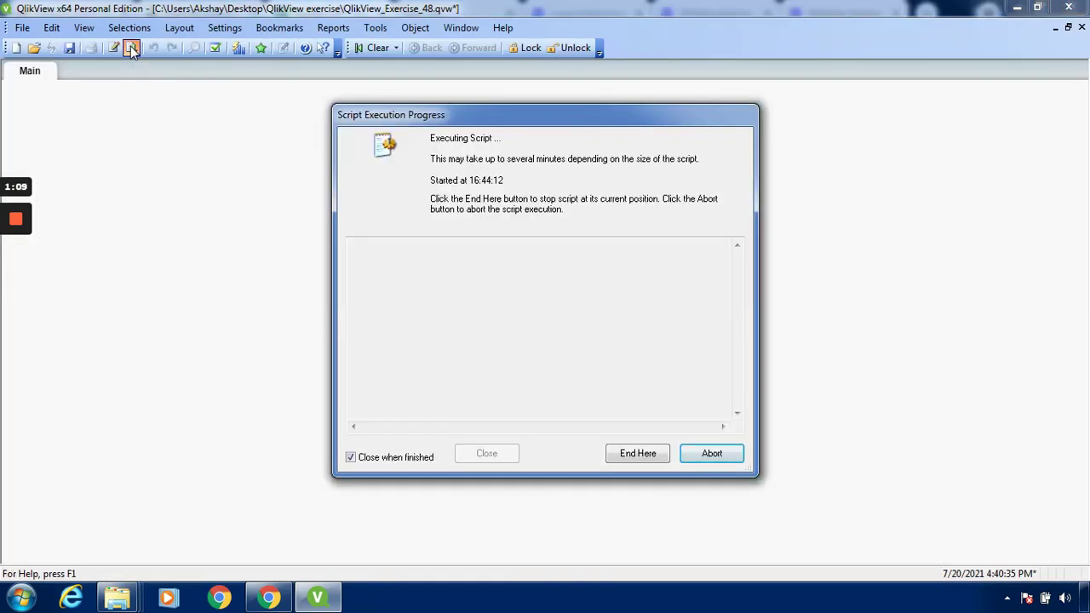
left_click(132, 48)
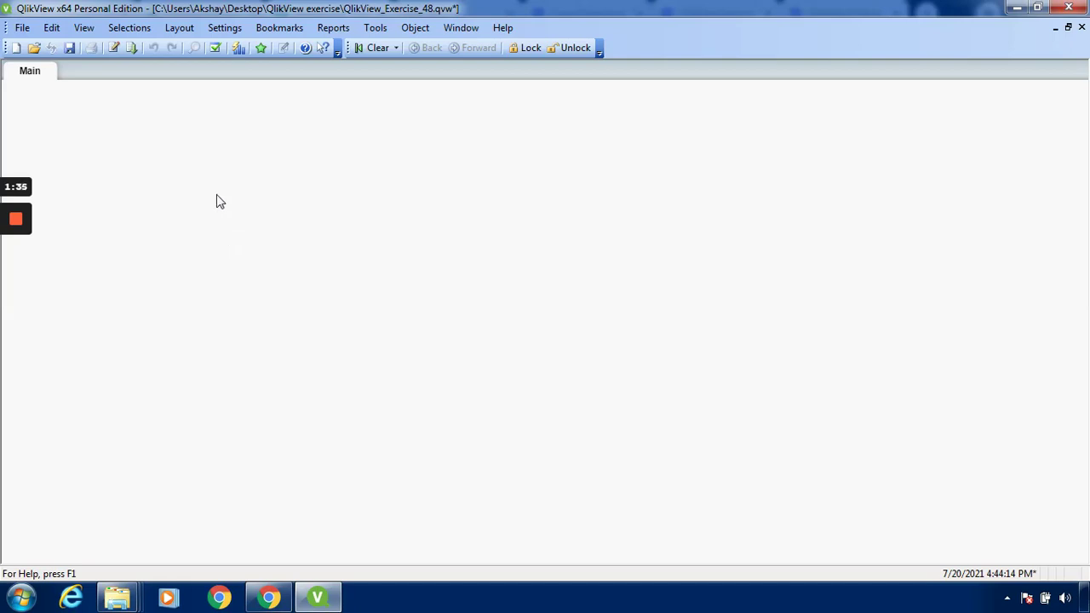
Step: Start a new multi box titled "Merge two tables-Sales data" and add all available fields to it
right_click(217, 201)
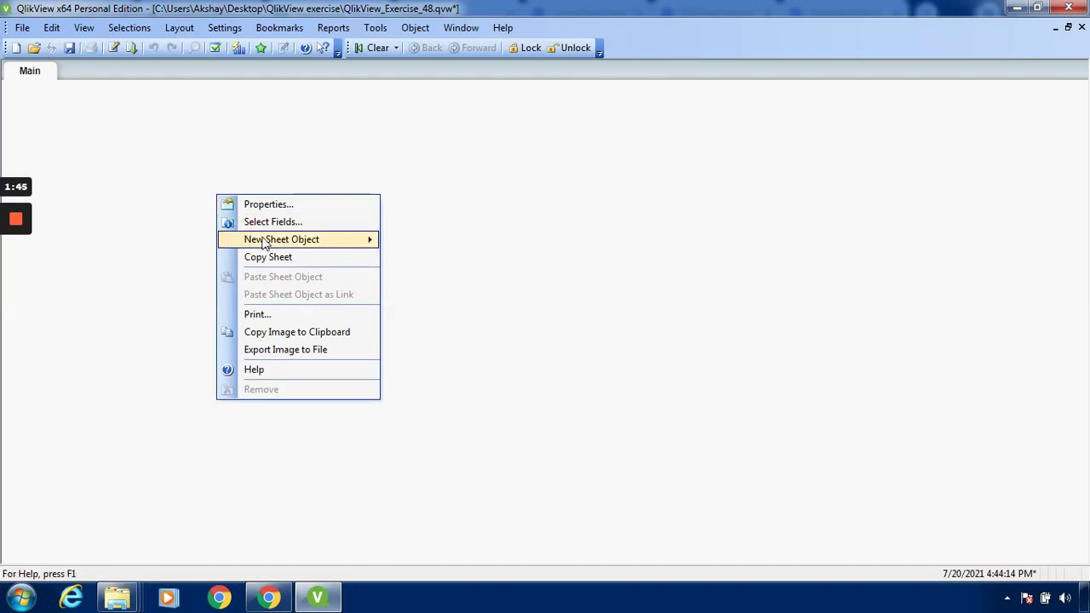
mouse_move(358, 239)
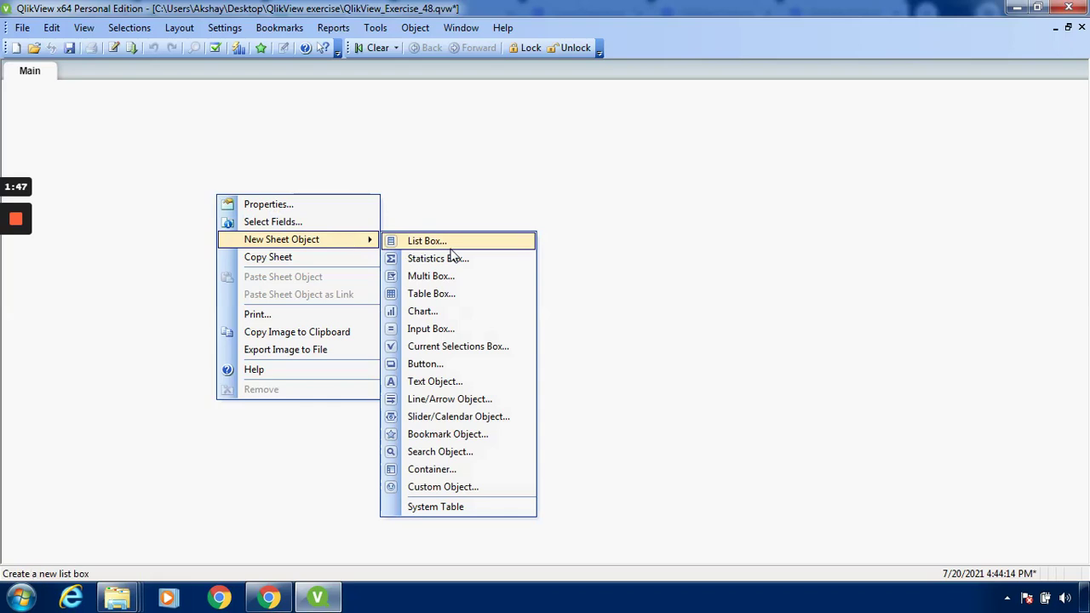
left_click(454, 279)
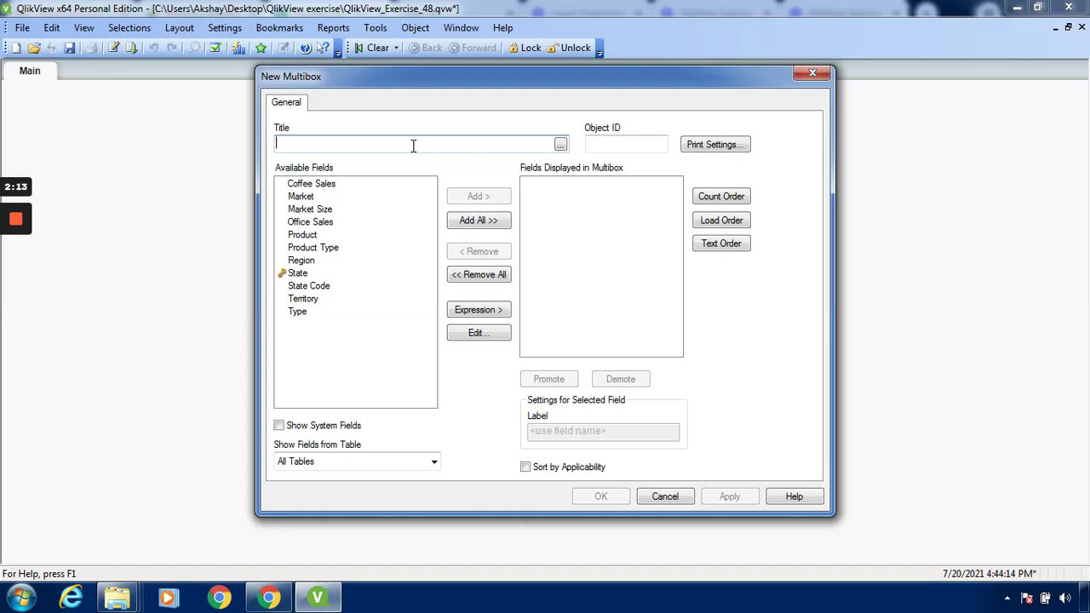
type("Merge two tables")
type("Sales")
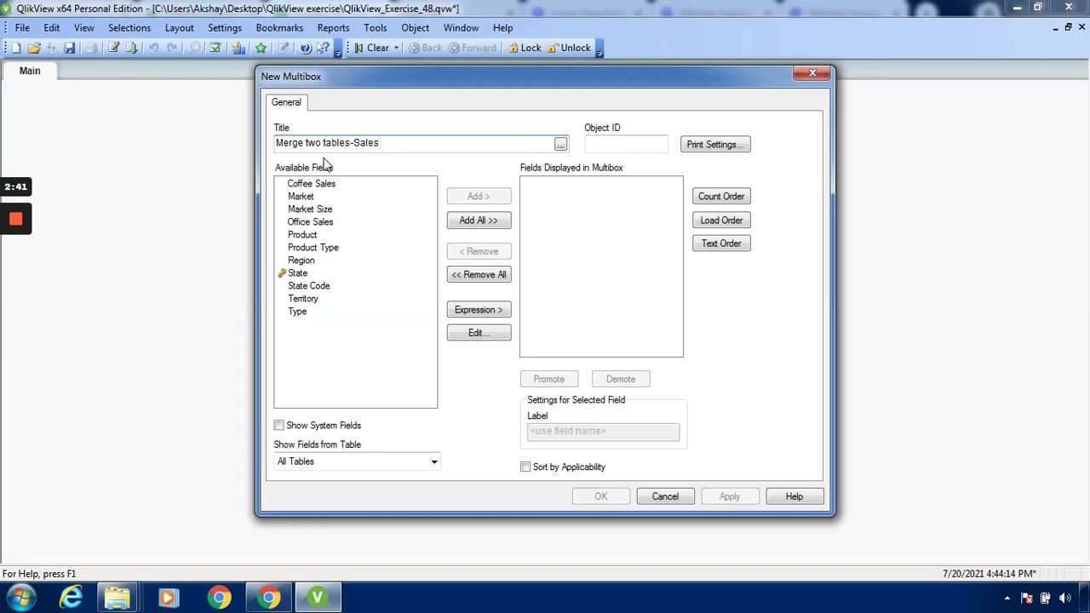
type(" data")
left_click(502, 223)
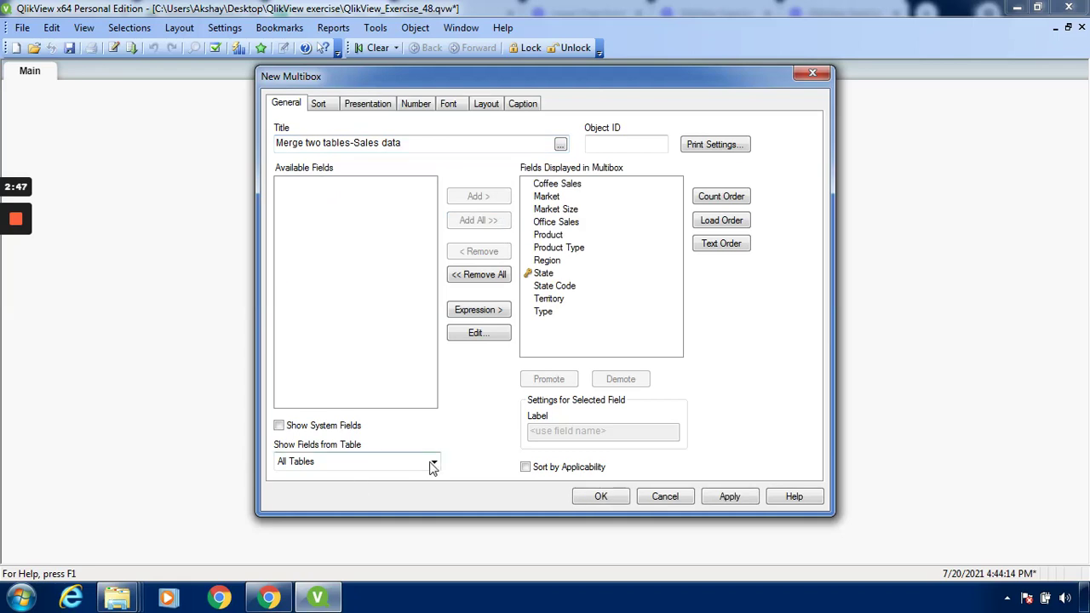
Step: Keep the field source as All Tables, arrange the displayed fields in text order and create the multi box
left_click(432, 462)
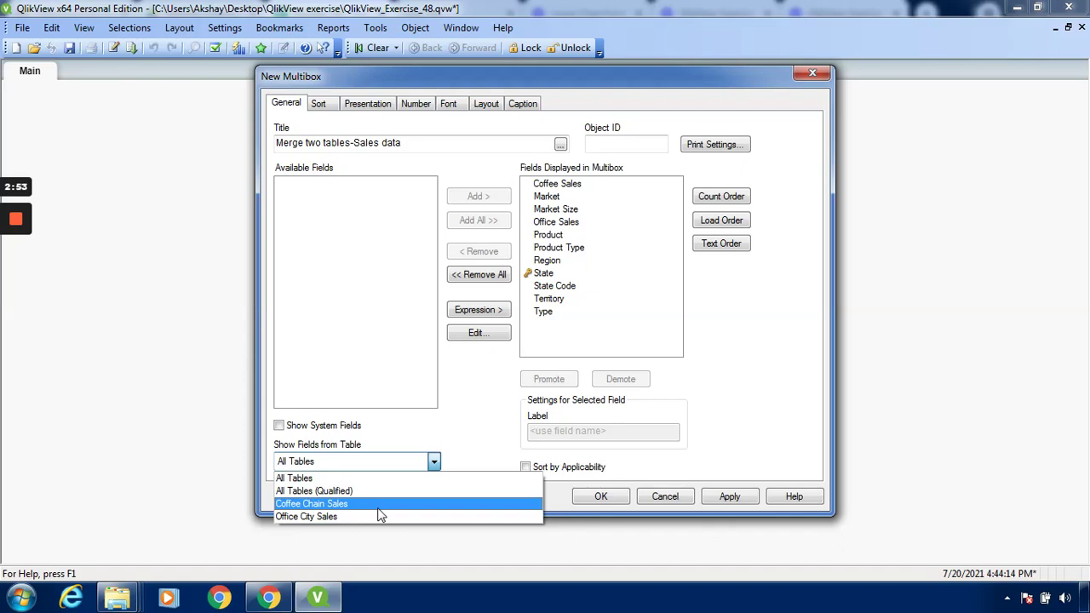
left_click(387, 482)
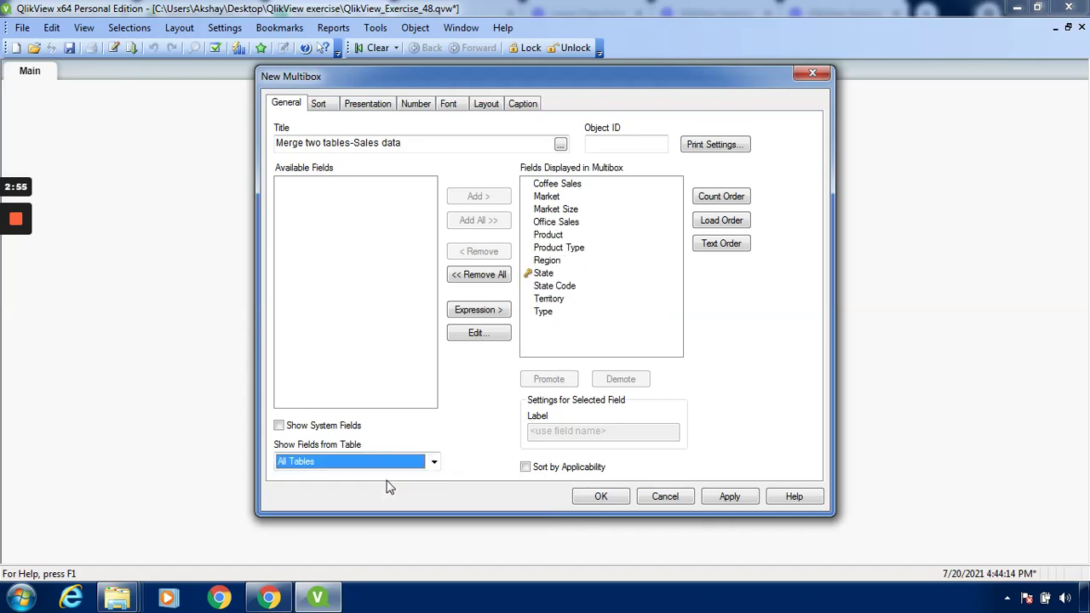
left_click(741, 198)
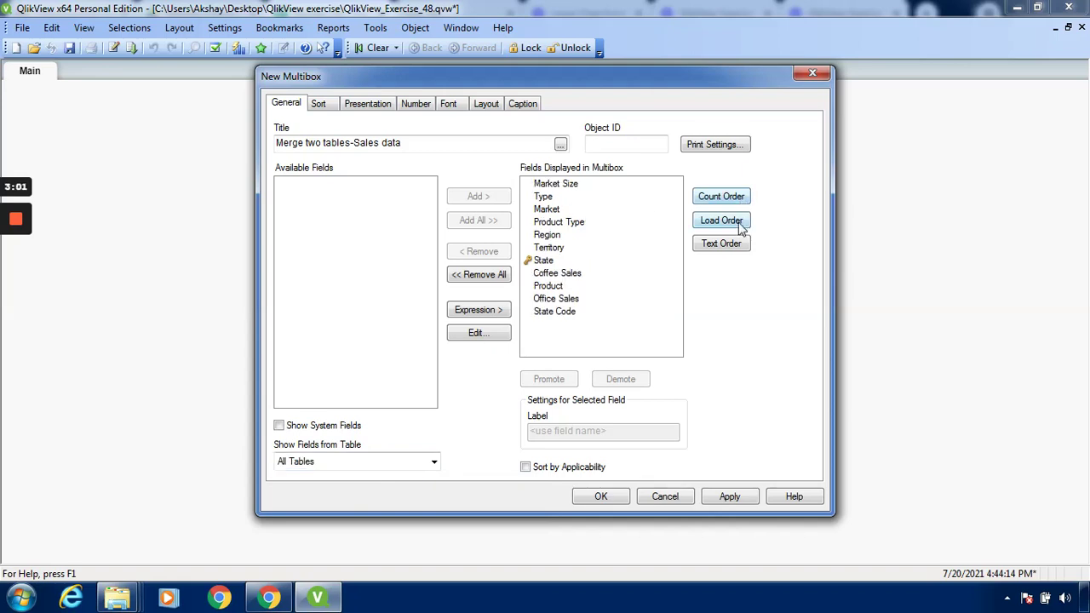
left_click(741, 224)
left_click(741, 245)
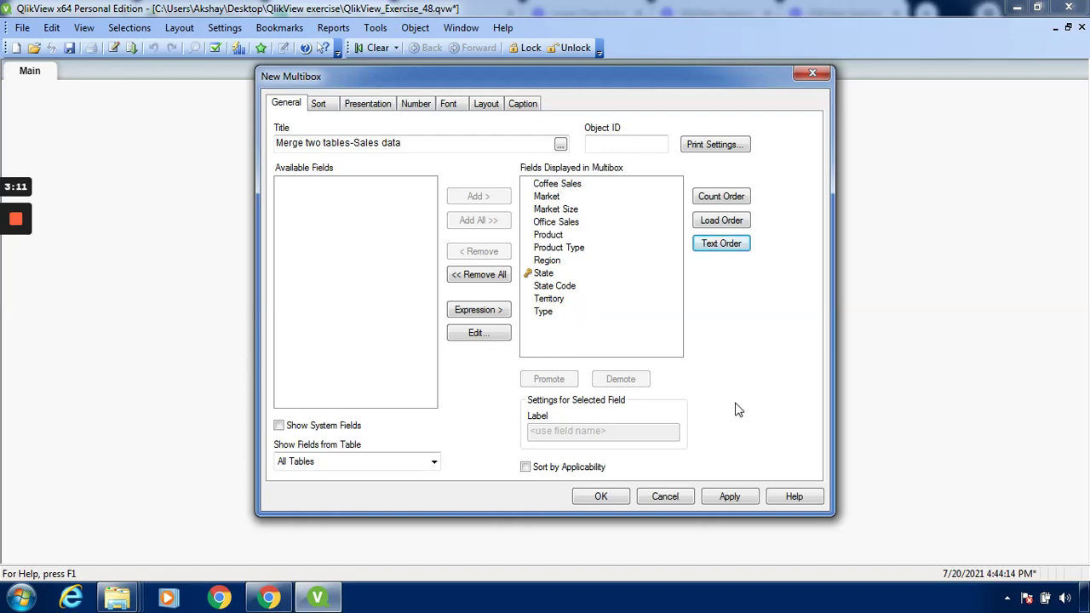
left_click(725, 502)
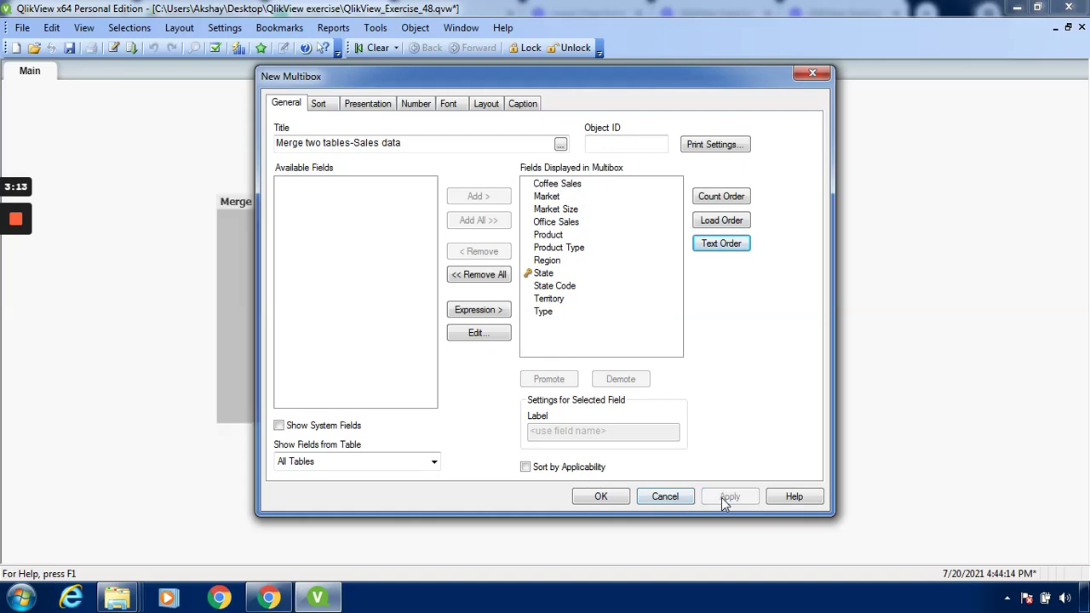
left_click(589, 499)
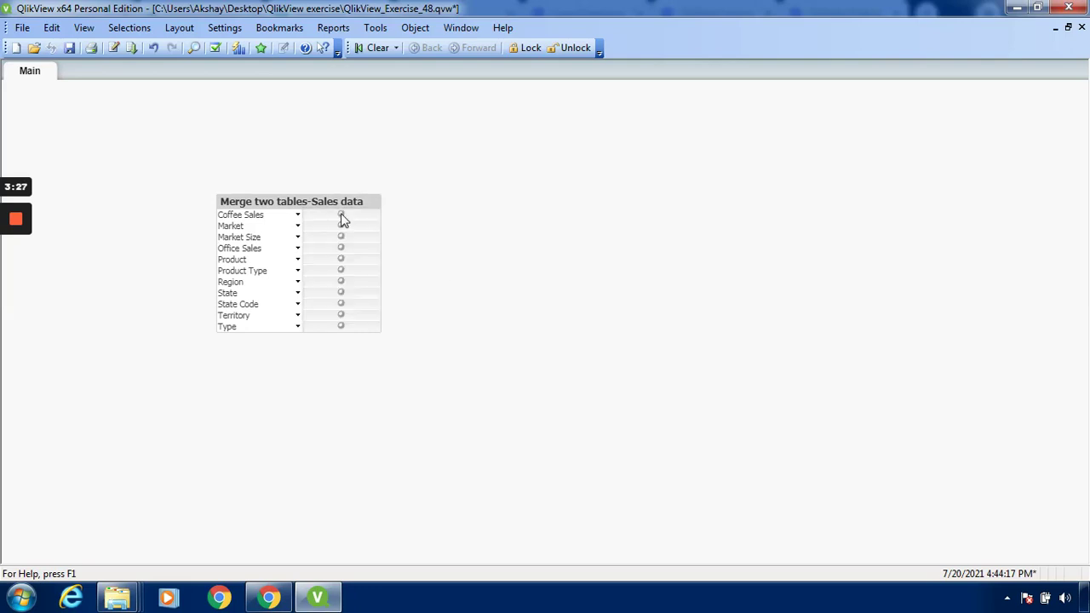
Step: Examine the values listed for the State and State Code fields in the multi box
left_click(341, 217)
left_click(298, 294)
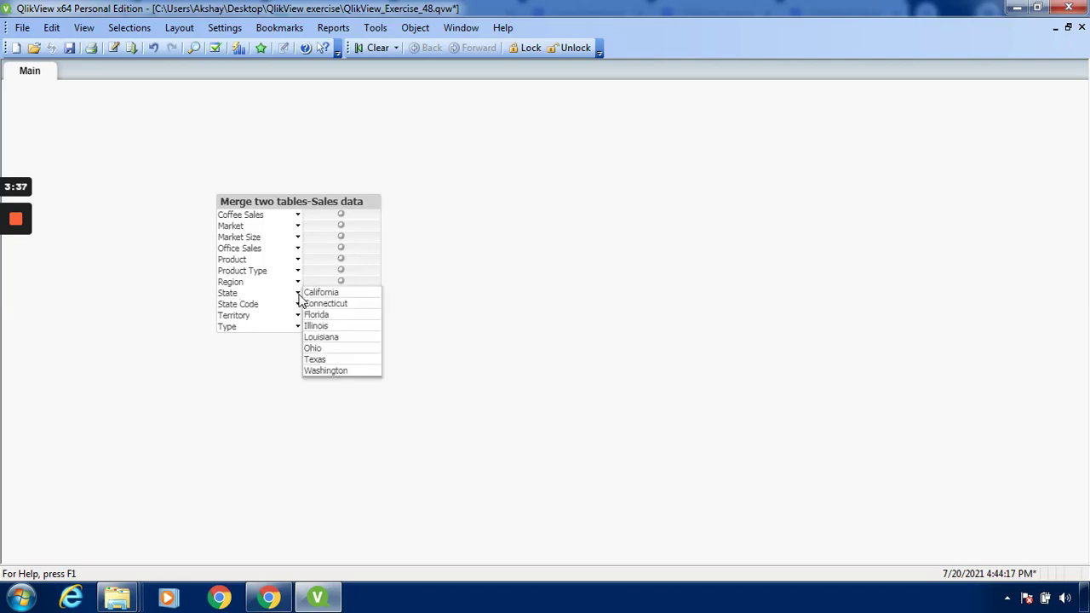
left_click(391, 431)
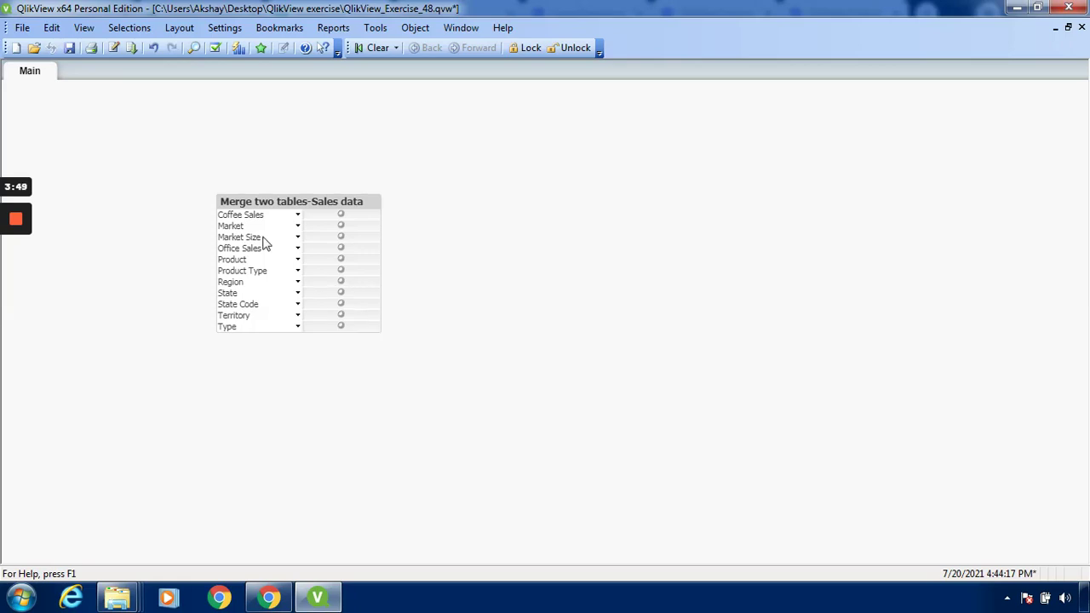
left_click(341, 294)
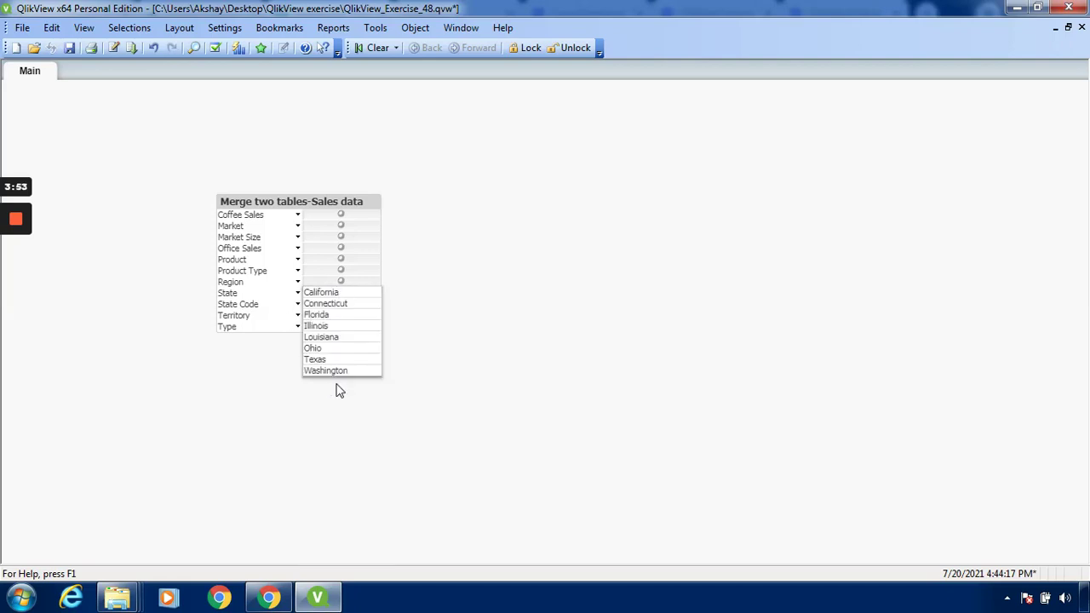
left_click(303, 392)
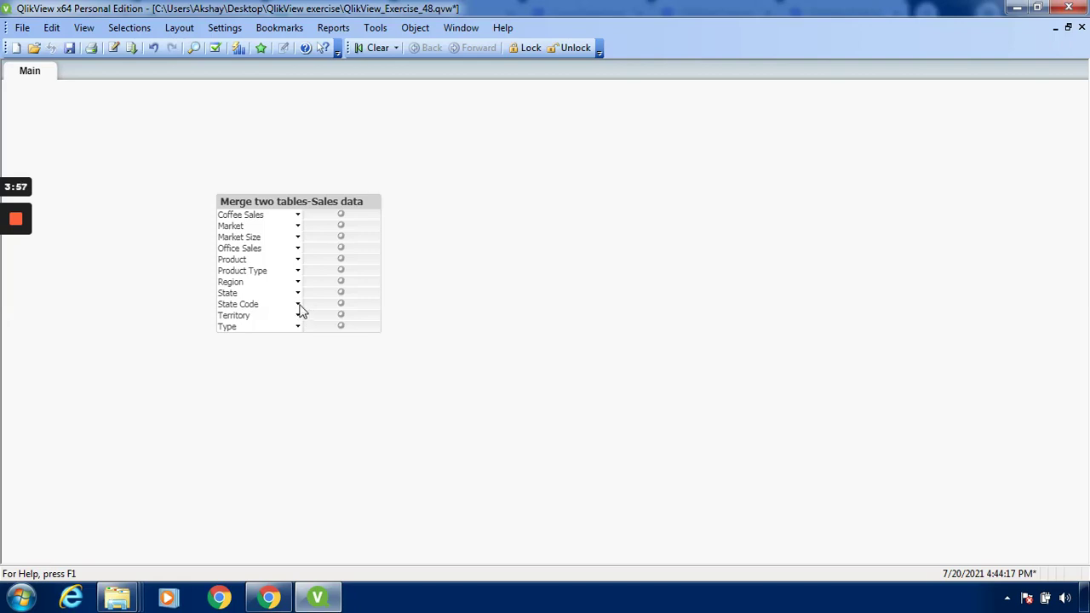
left_click(298, 306)
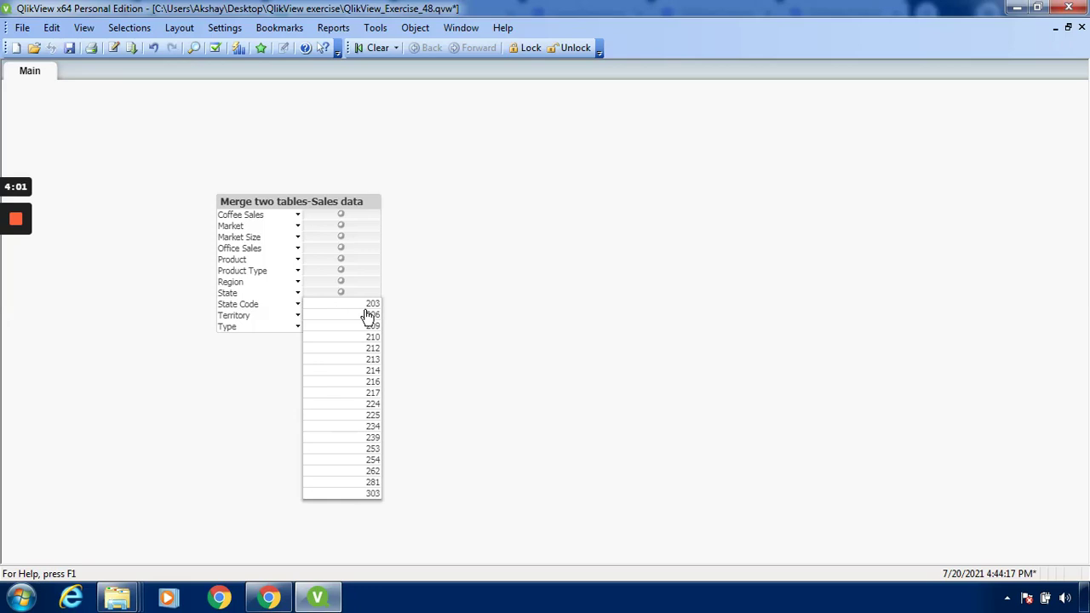
left_click(417, 496)
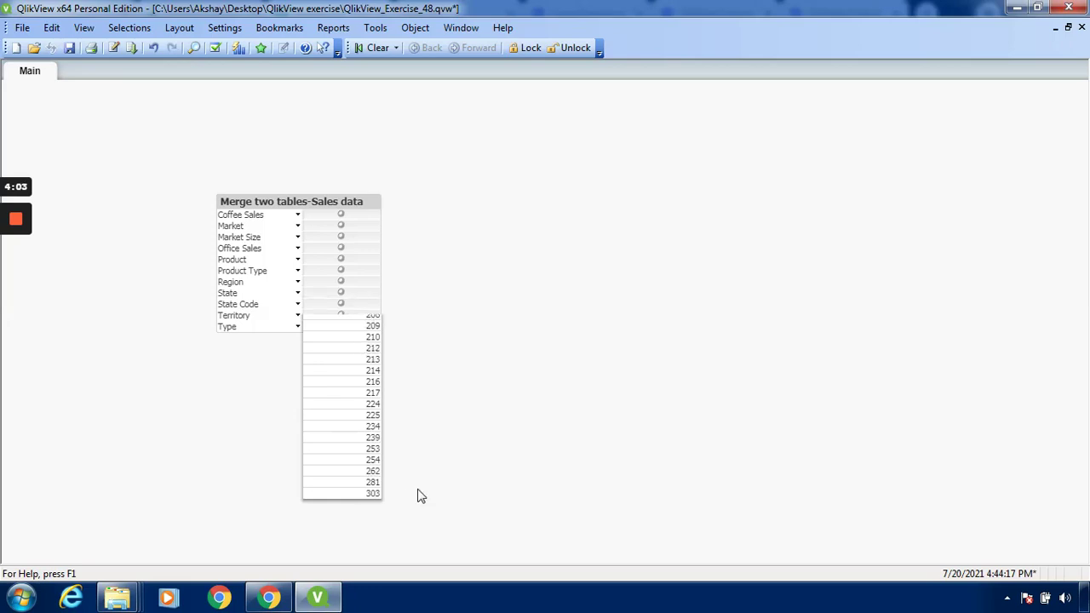
Step: Examine the values listed for the Region, Territory and Office Sales fields in the multi box
left_click(298, 317)
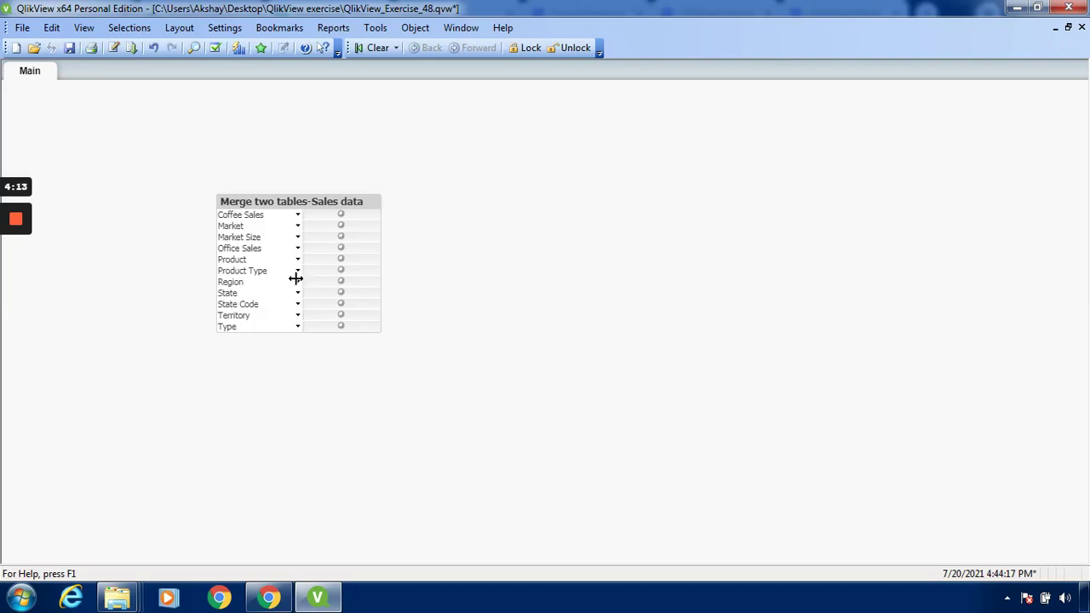
left_click(299, 287)
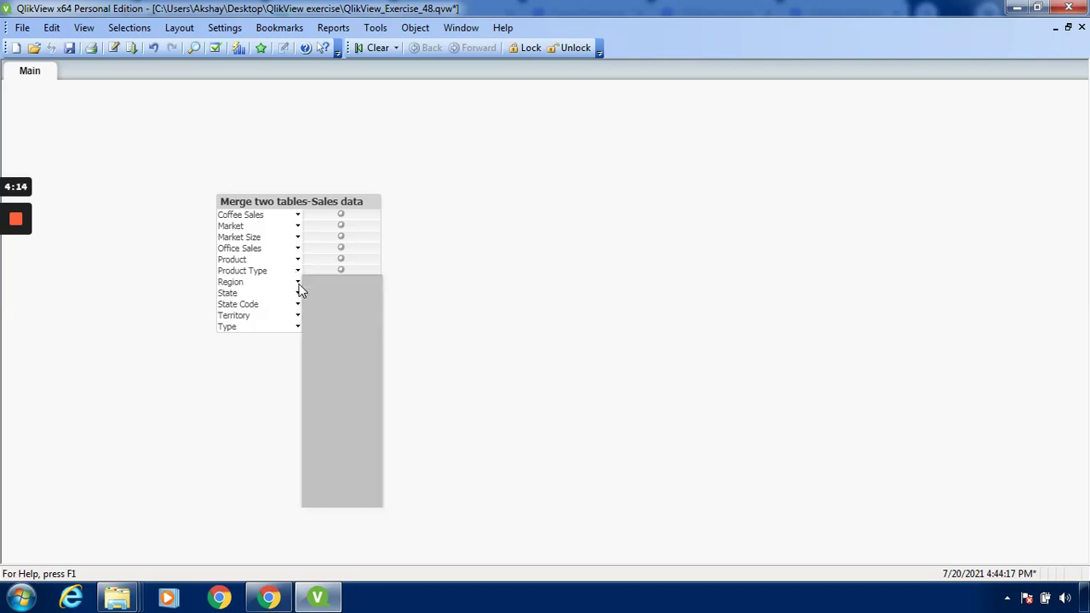
left_click(299, 285)
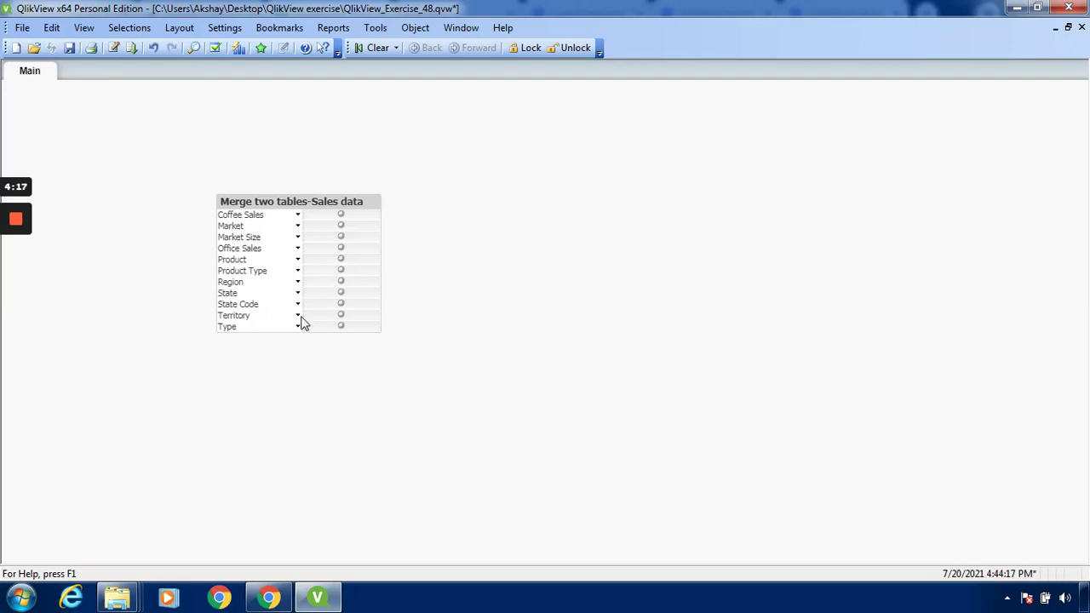
left_click(298, 320)
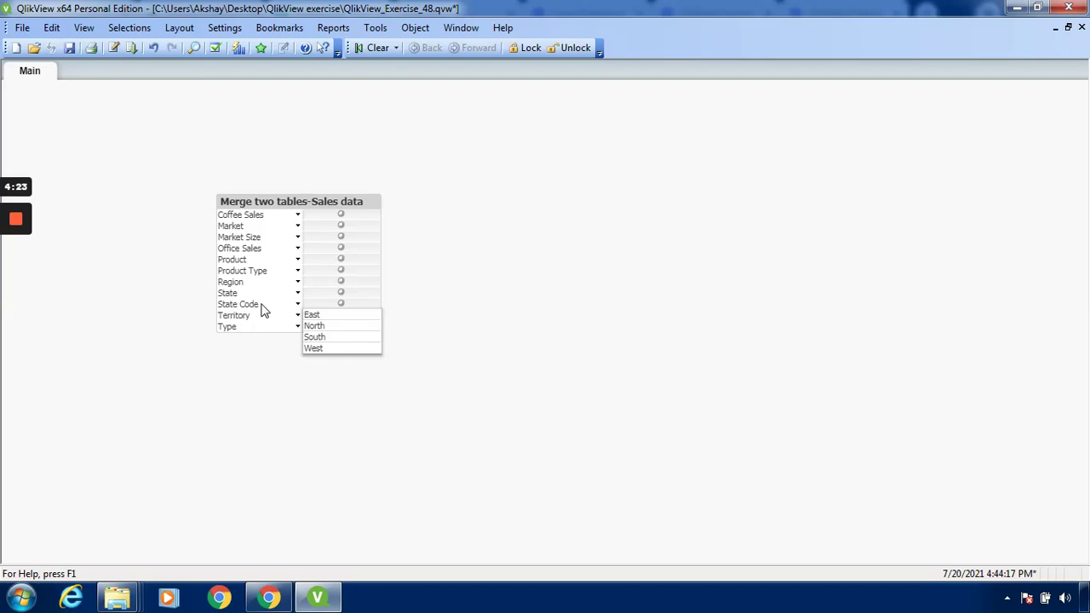
left_click(467, 231)
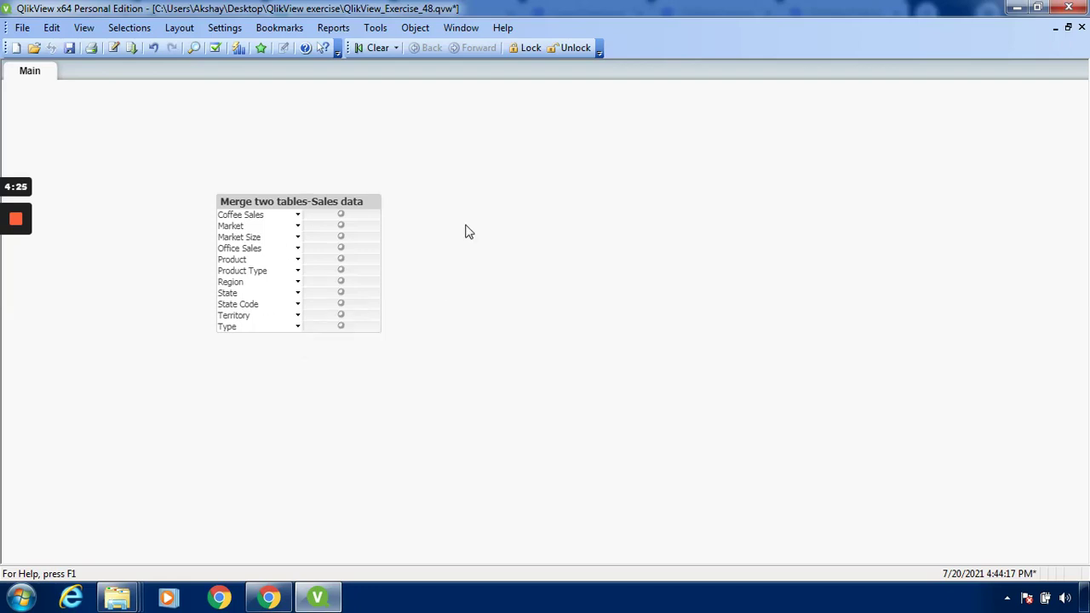
left_click(298, 251)
left_click(299, 250)
left_click(341, 249)
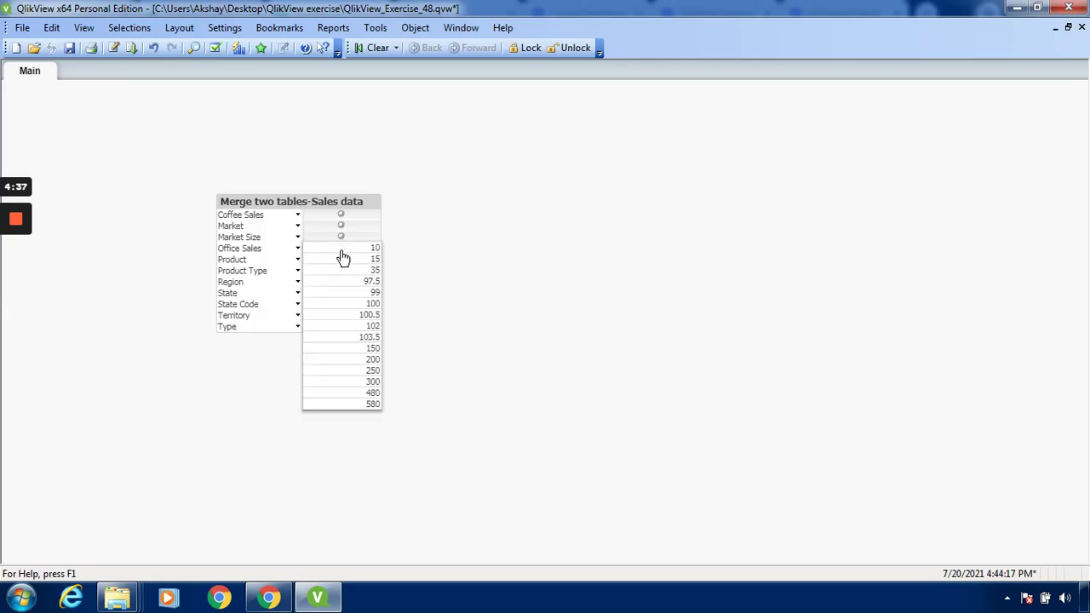
left_click(503, 226)
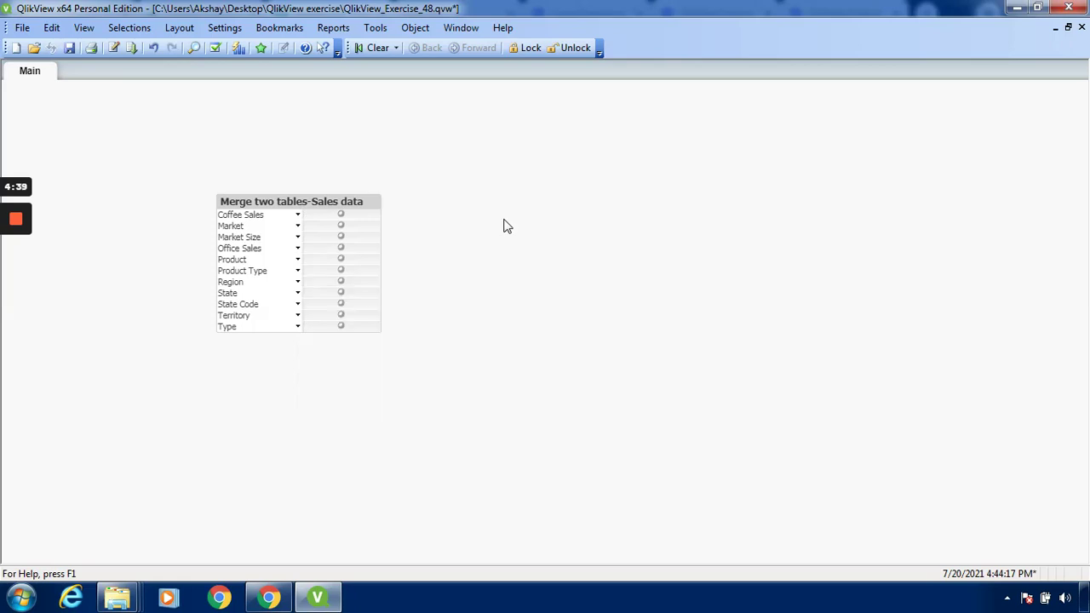